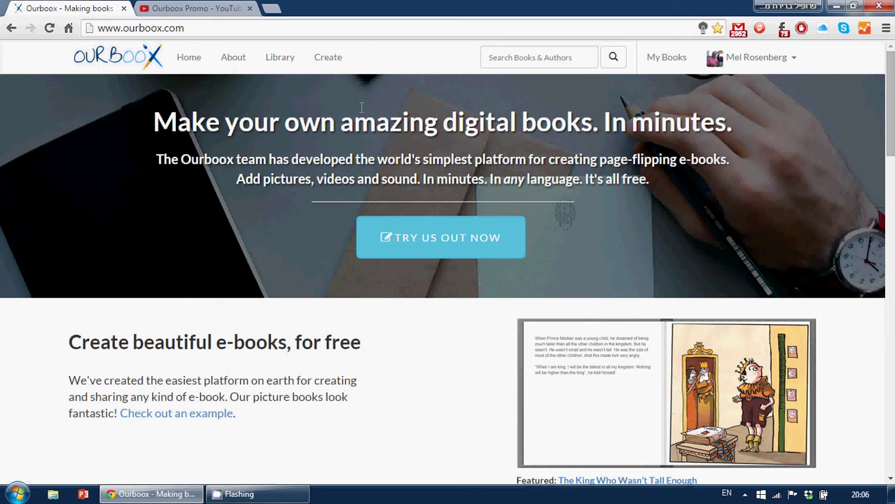
Step: Create a new Ourboox book titled 'The Bird on the Bush' and continue to format selection
left_click(329, 59)
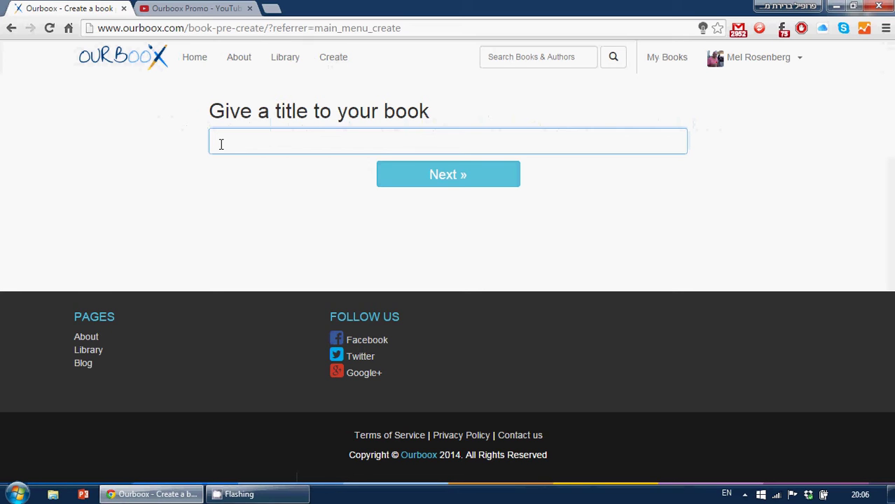
type("The Bird on the Bush")
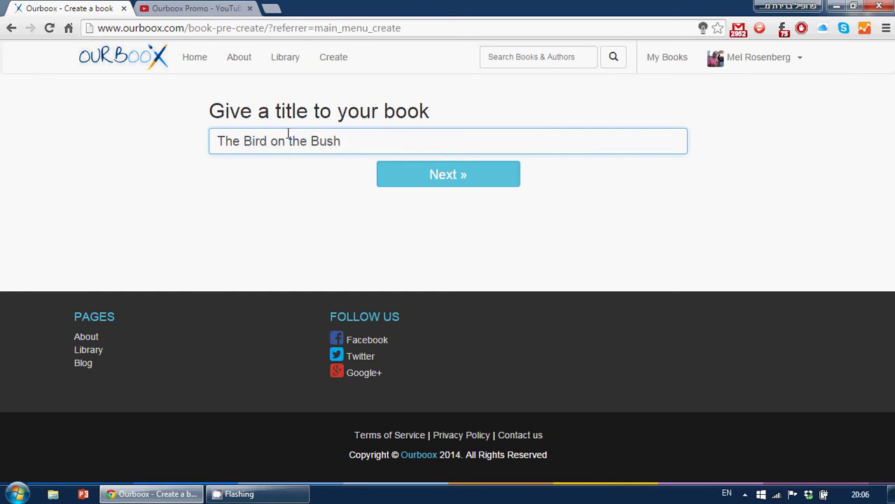
left_click(431, 174)
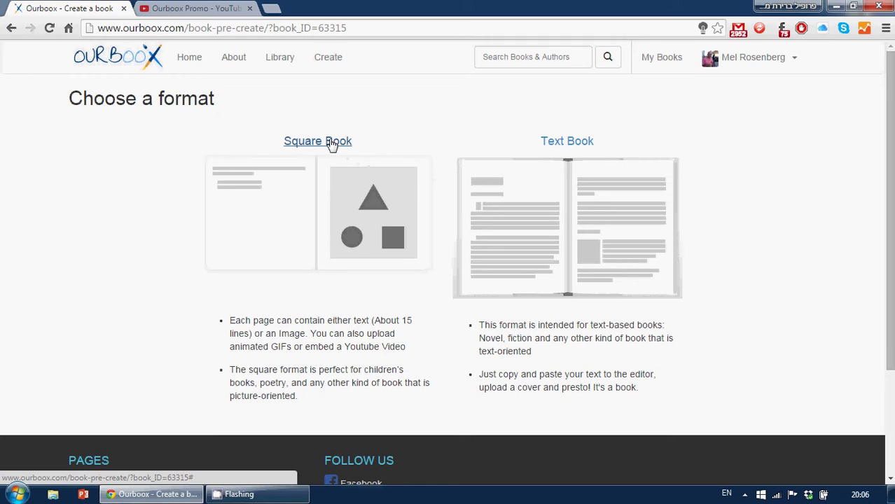
Step: Choose the Square Book format and write 'The bird sat on the tree.' on page 1
left_click(332, 144)
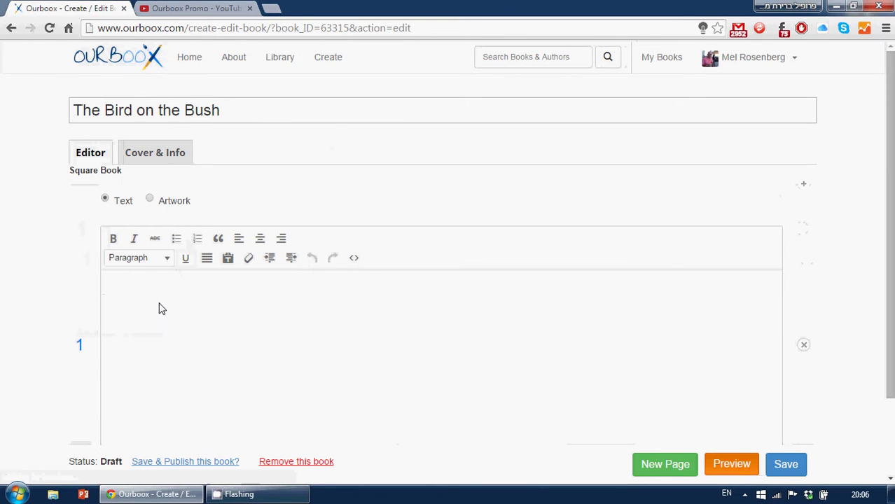
left_click(159, 308)
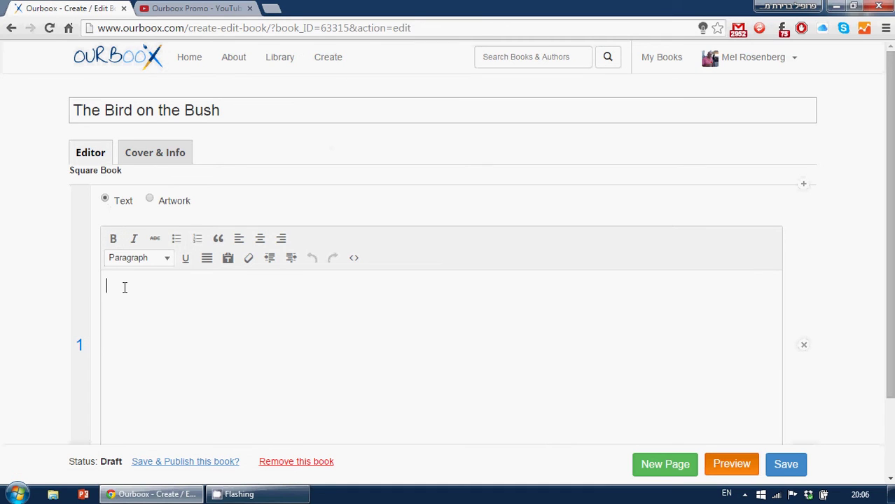
type("The bird sat on the tree.")
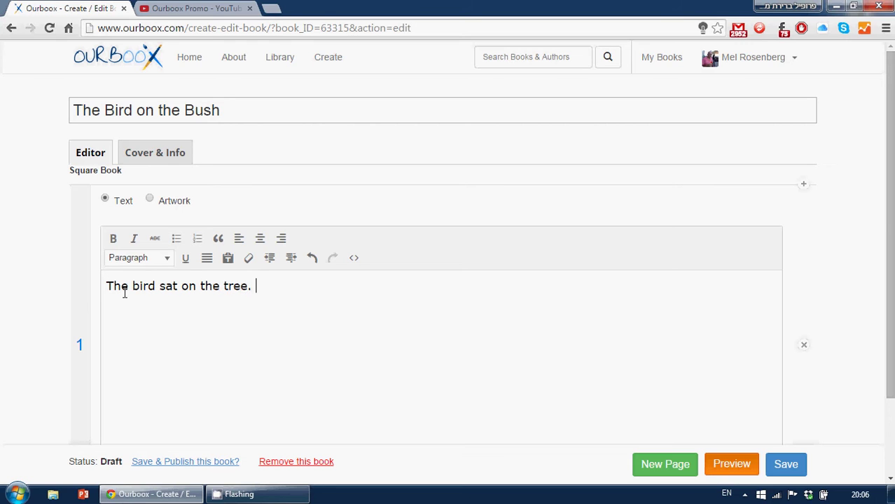
Step: Make the sentence a bold italic Heading 1, then add an Artwork page 2
left_click_drag(276, 285, 101, 280)
left_click(139, 258)
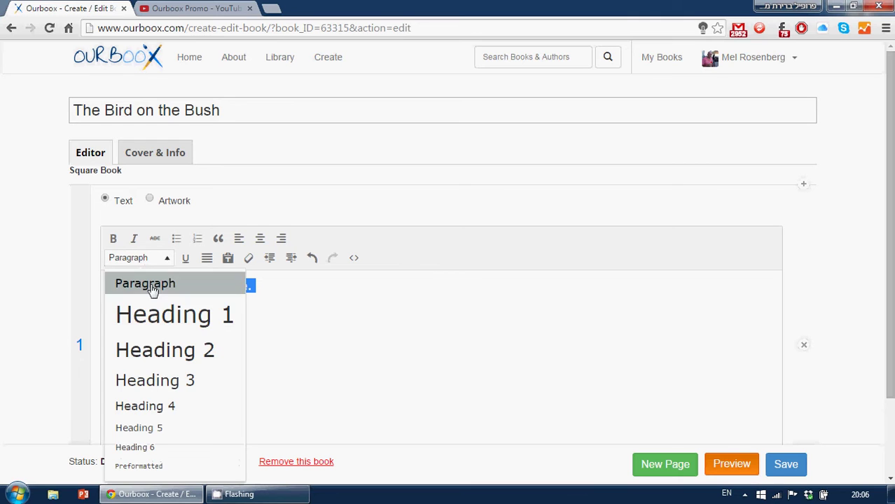
left_click(160, 315)
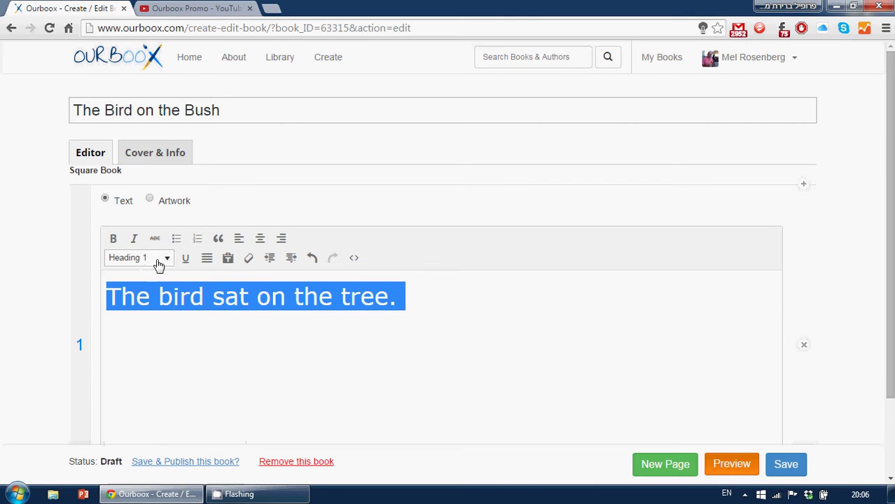
left_click(112, 239)
left_click(136, 241)
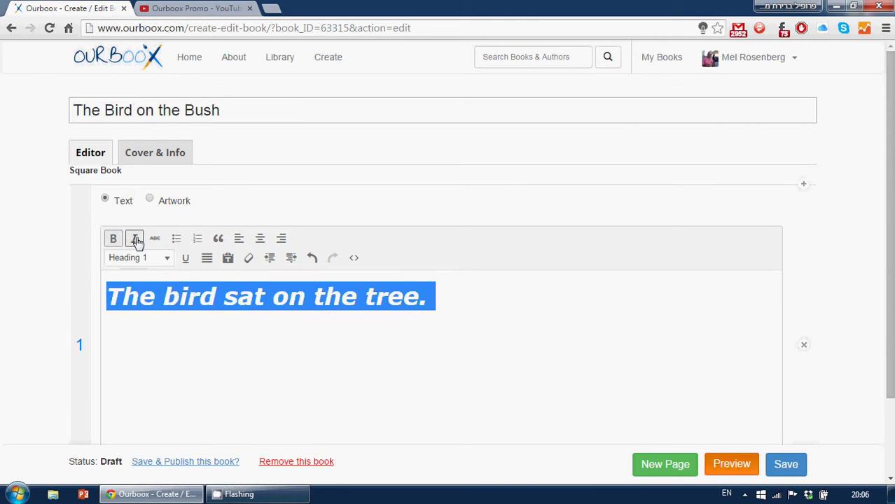
left_click(516, 383)
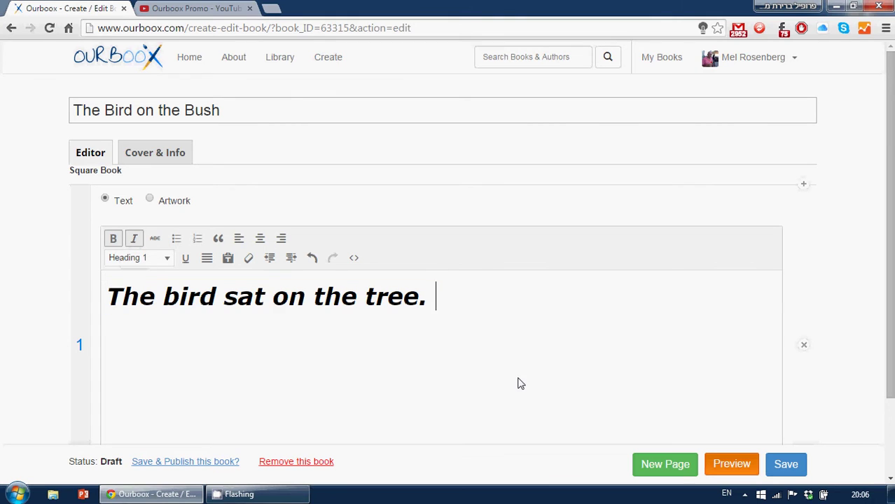
left_click(686, 465)
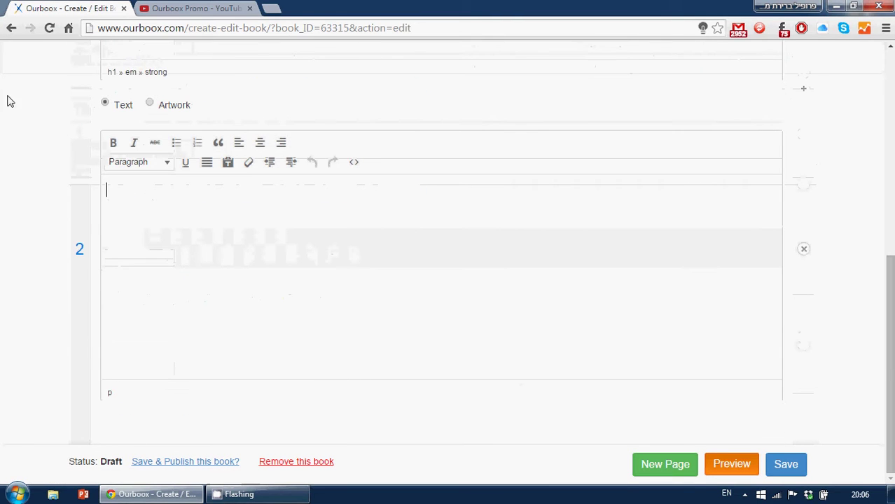
left_click(150, 104)
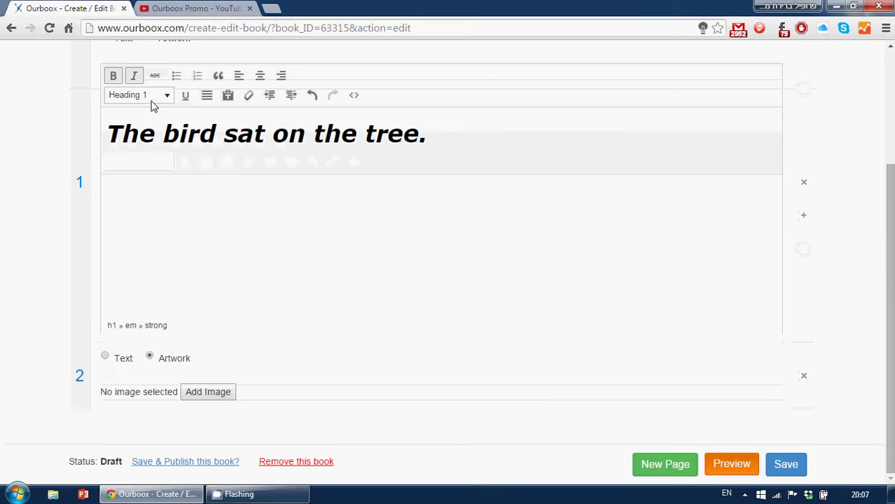
Step: Upload the desktop photo may-12-0135.jpg and insert it as page 2's artwork
left_click(207, 393)
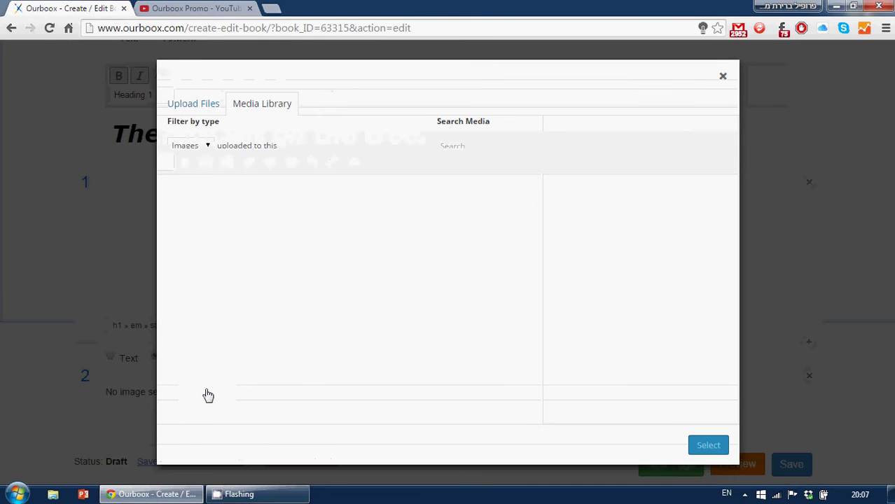
left_click(853, 6)
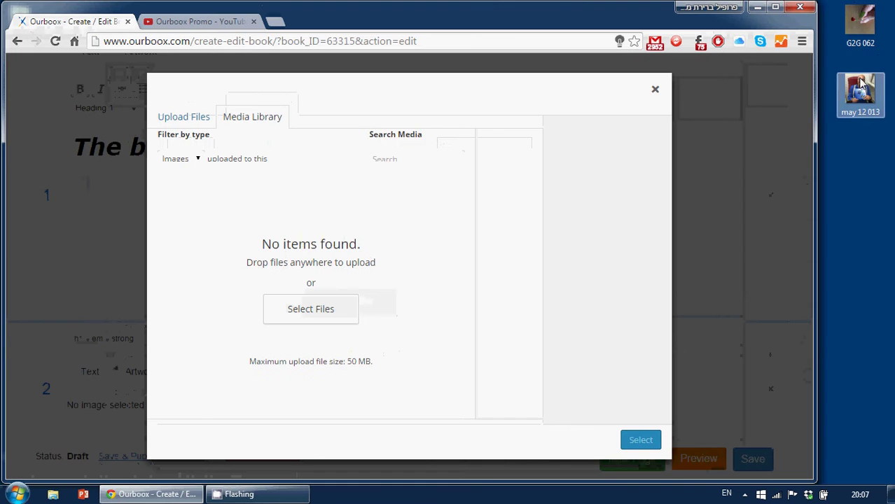
left_click_drag(860, 90, 343, 177)
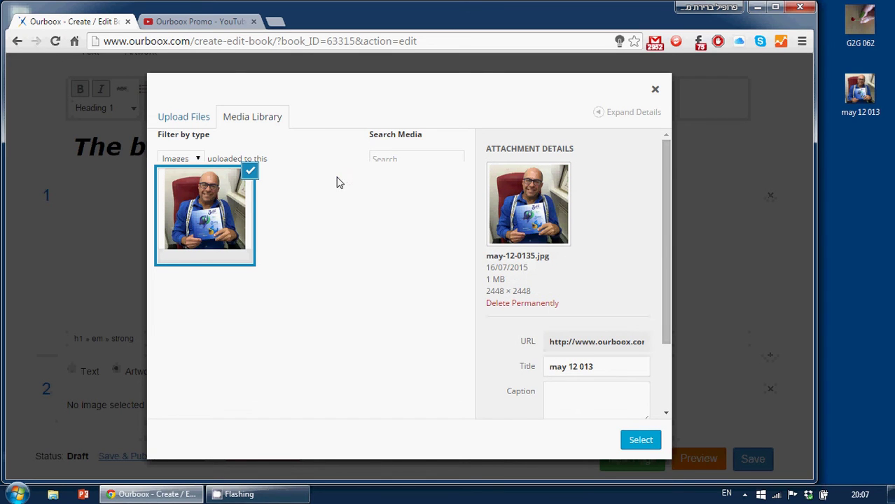
left_click(241, 194)
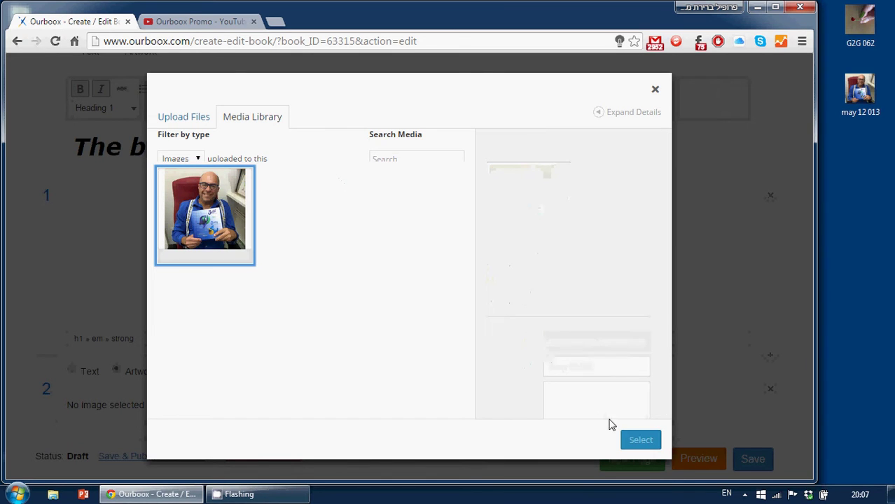
left_click(637, 439)
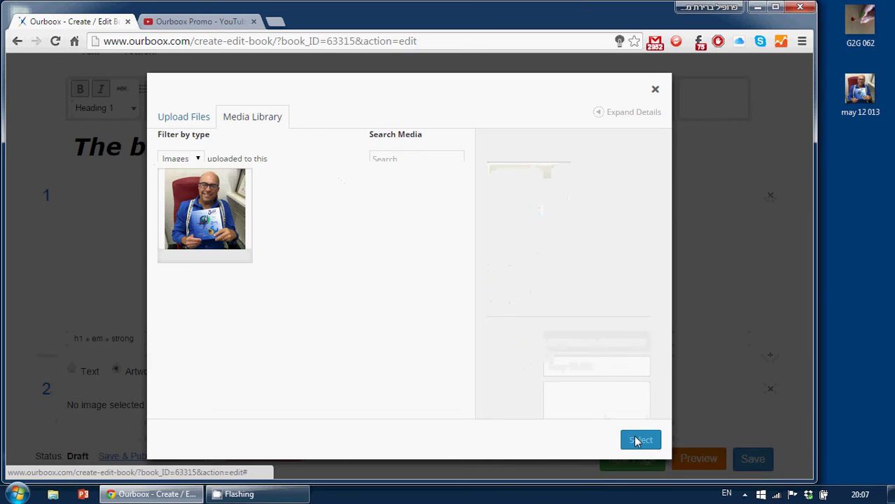
left_click(227, 260)
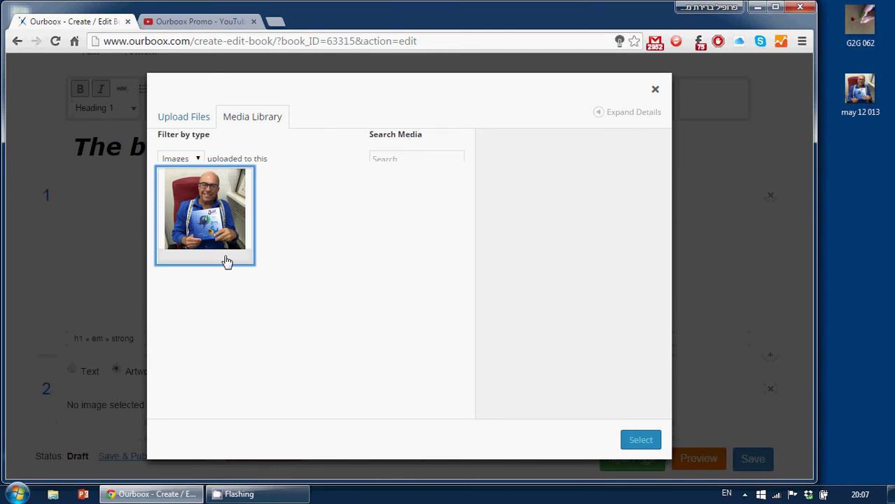
left_click(635, 442)
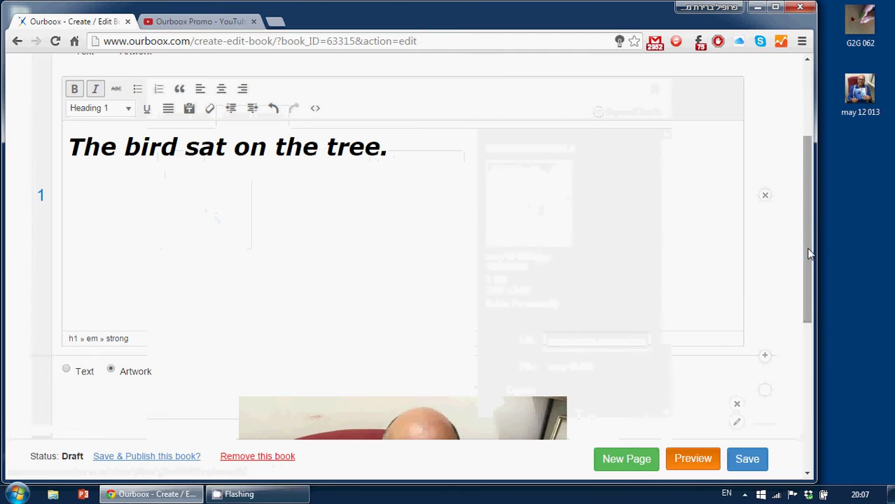
Step: Add page 3 with the text 'A little more text.' followed by a blank page 4
left_click_drag(809, 254, 806, 364)
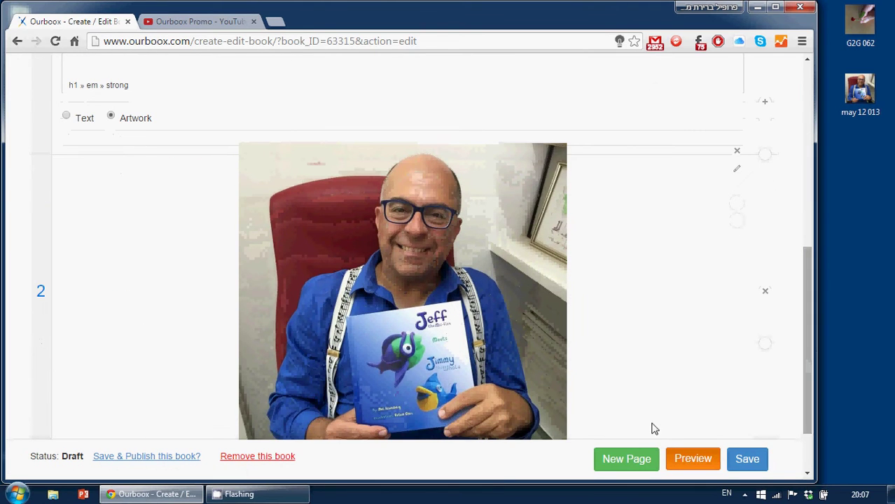
left_click(637, 459)
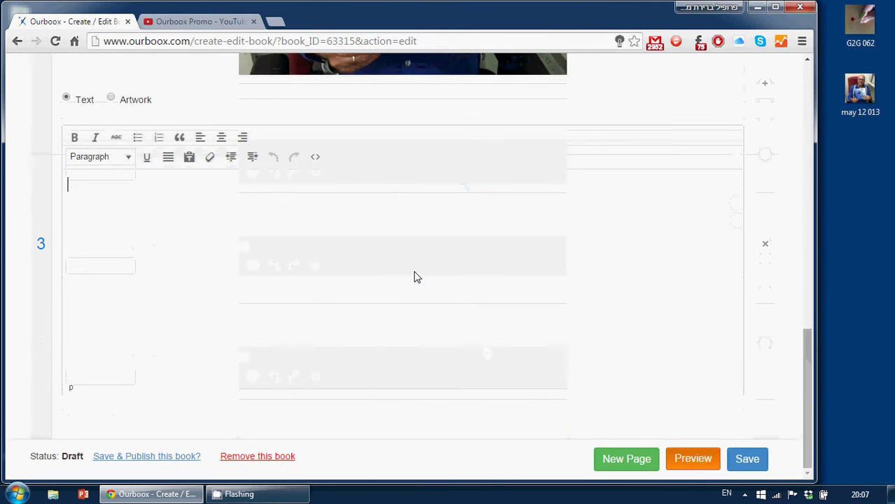
type("A little more ")
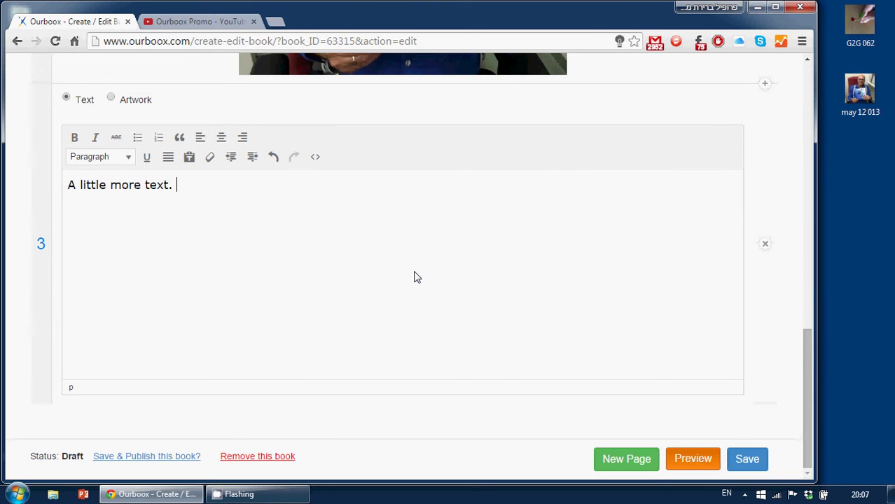
type("text.")
left_click(617, 467)
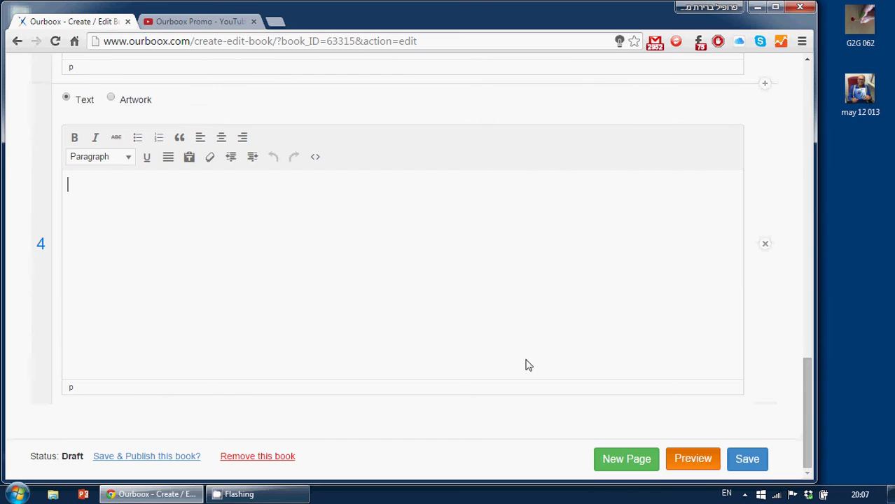
Step: Show the Ourboox Promo video's Share > Embed iframe code and select all of it
left_click(215, 22)
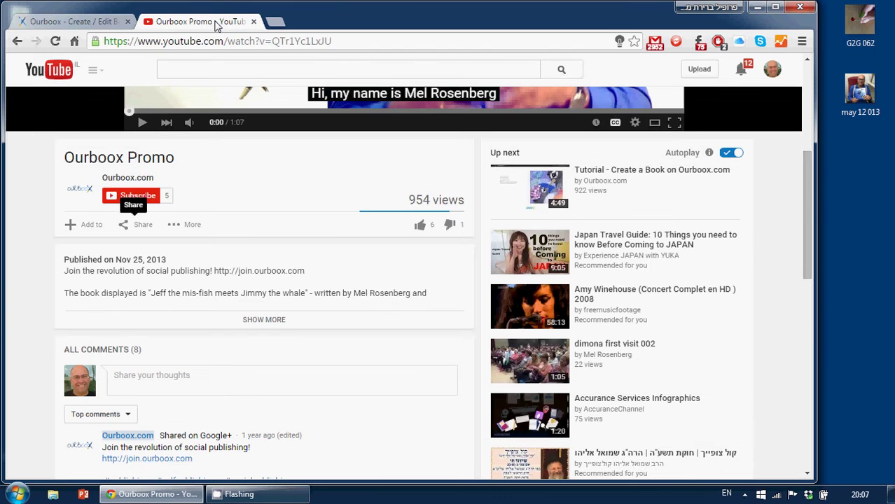
left_click(140, 225)
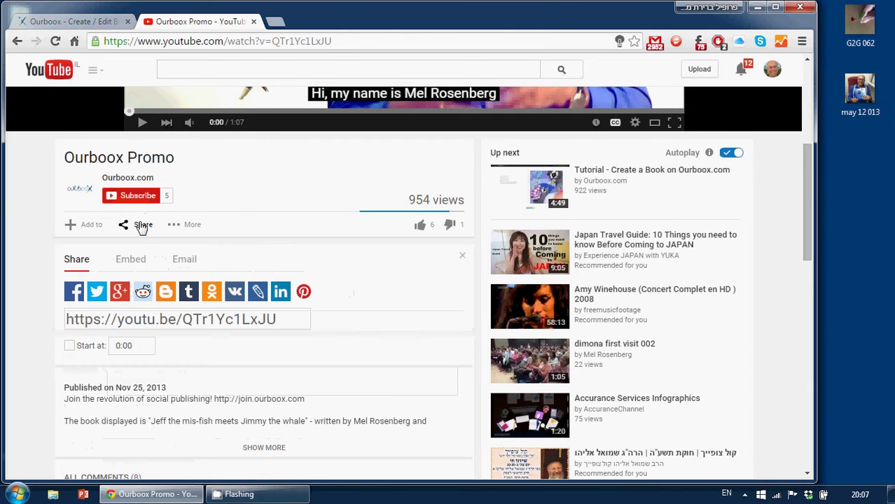
left_click(130, 261)
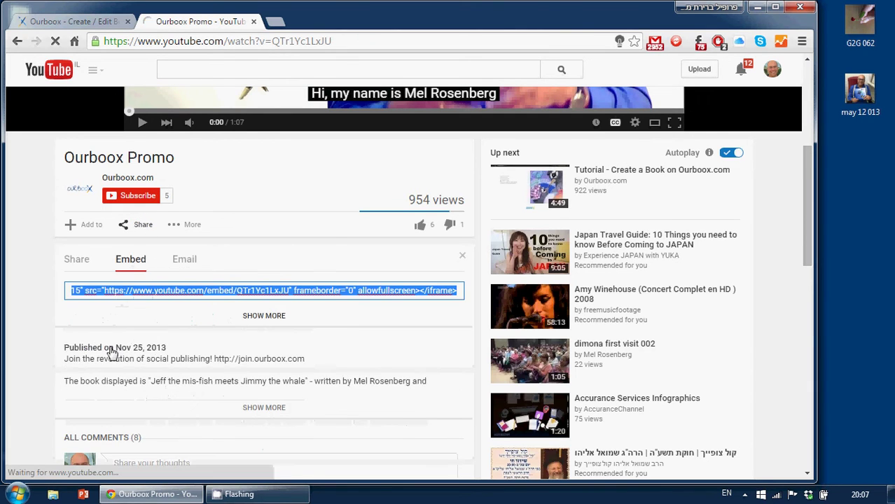
left_click(98, 291)
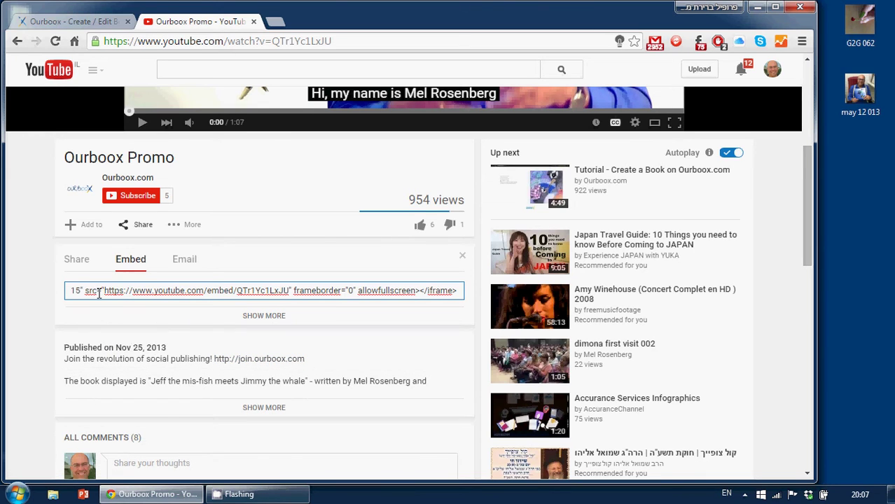
key("ctrl+a")
key("ctrl+c")
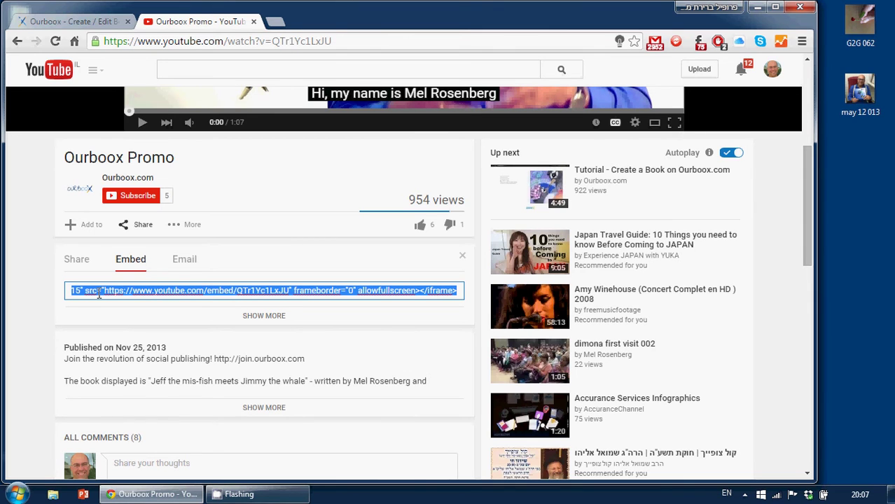
Step: Paste the YouTube iframe code into page 4's HTML source to embed the video
left_click(63, 21)
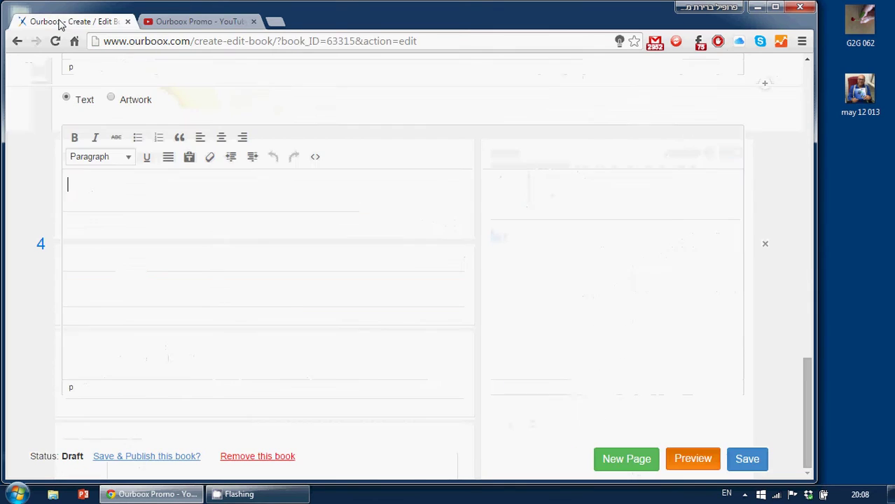
left_click(177, 275)
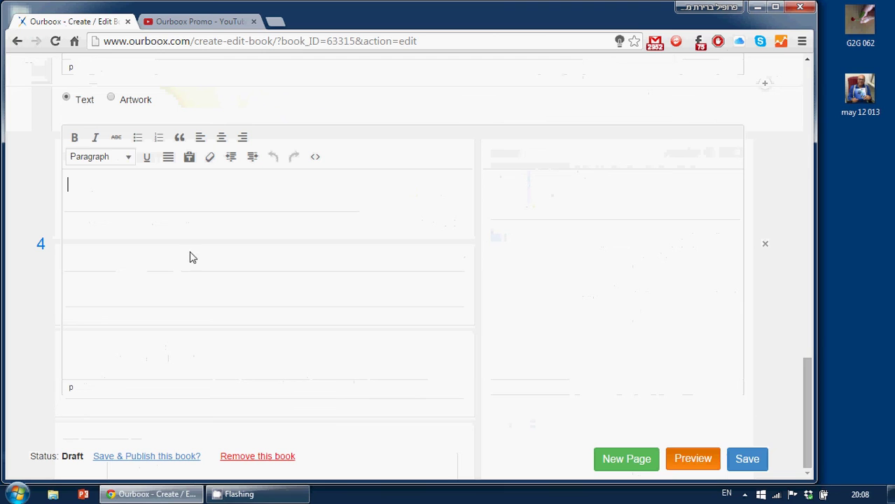
left_click(315, 158)
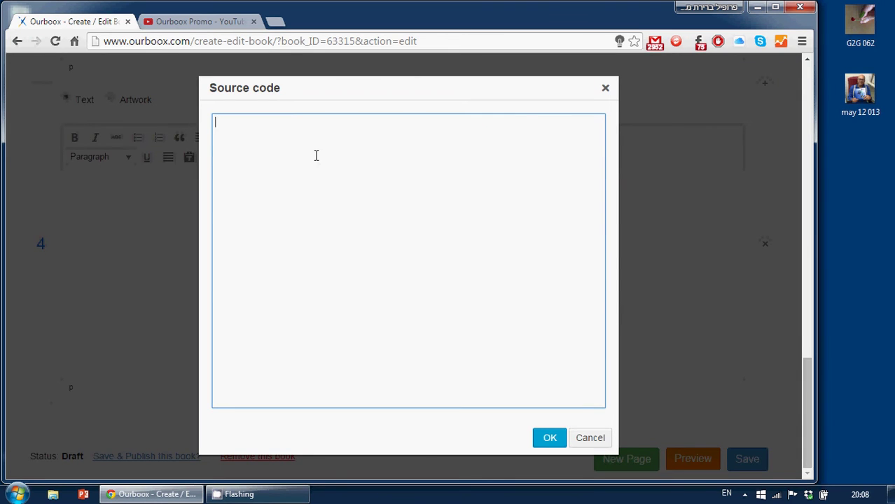
key("ctrl+v")
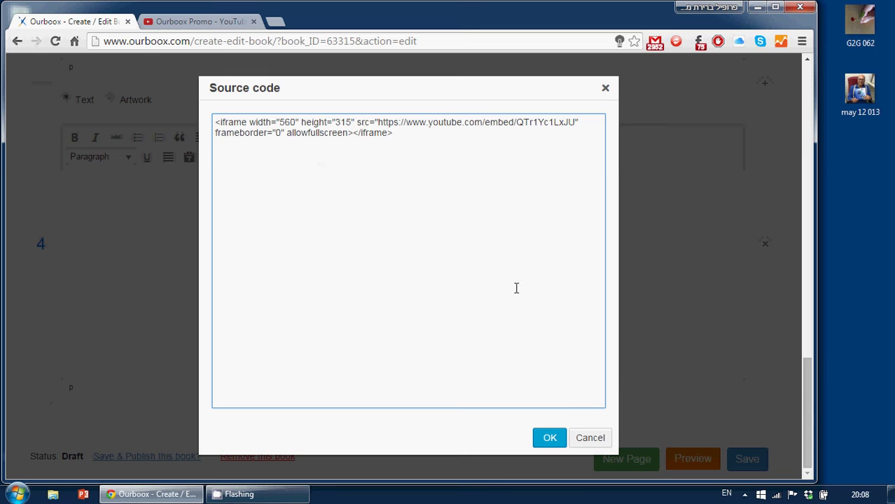
left_click(546, 437)
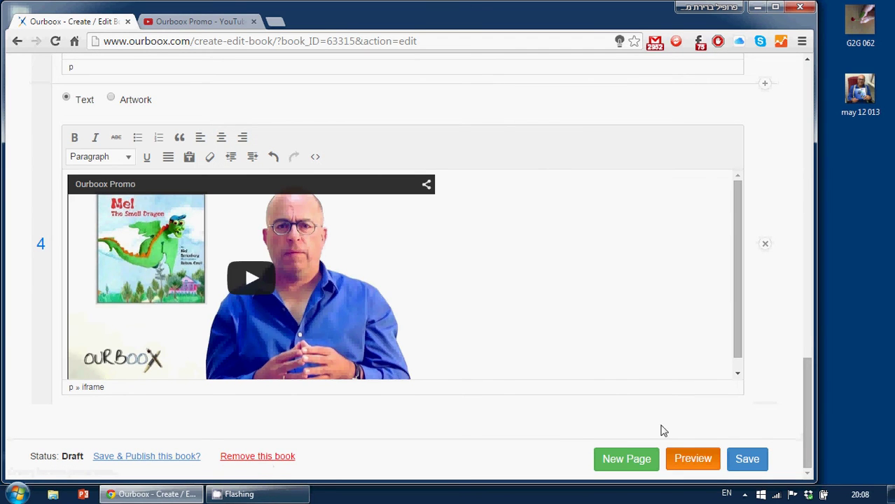
Step: Add page 5 containing 'Hello' and save the book
left_click(641, 463)
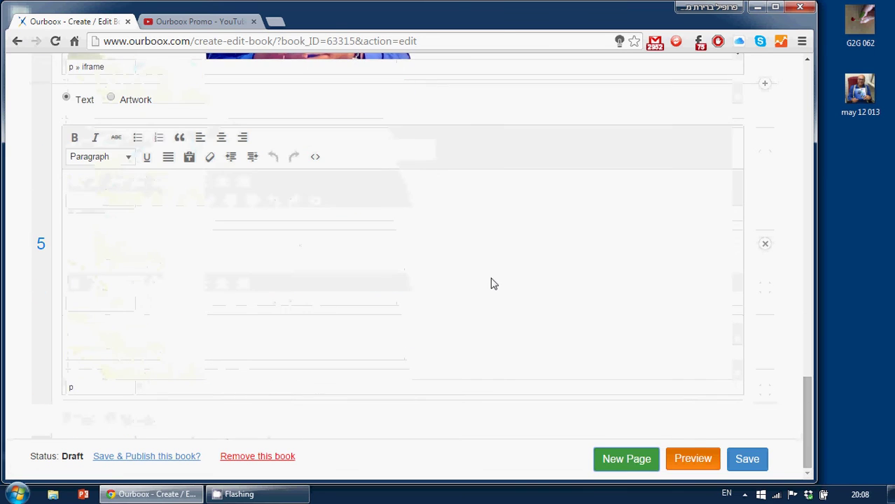
type("Hello")
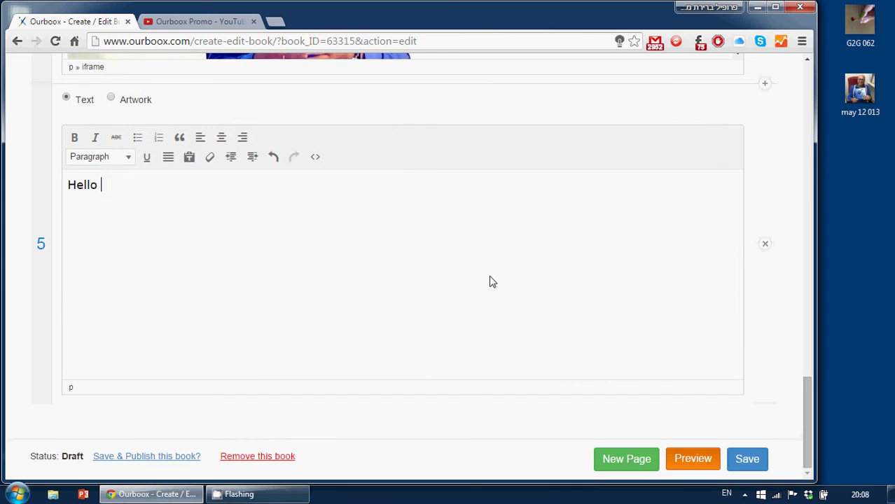
left_click(759, 462)
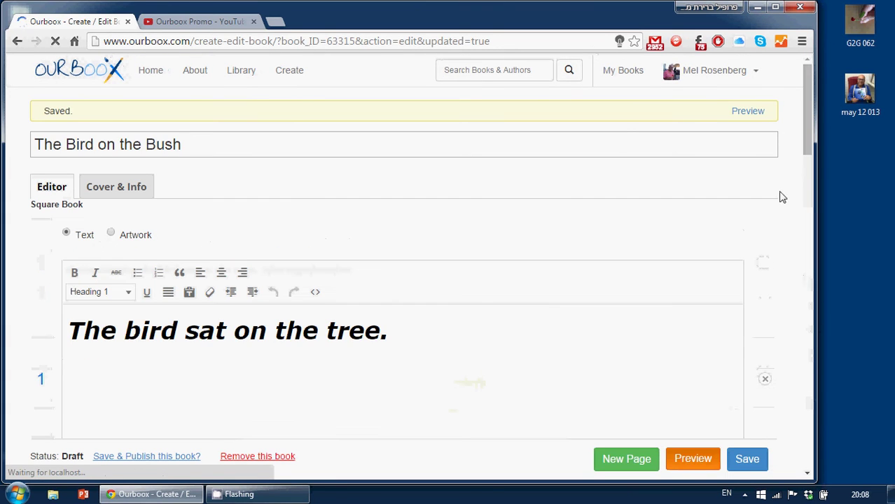
Step: Upload the rose photo G2G-0622.jpg from the desktop and set it as the cover
left_click(128, 191)
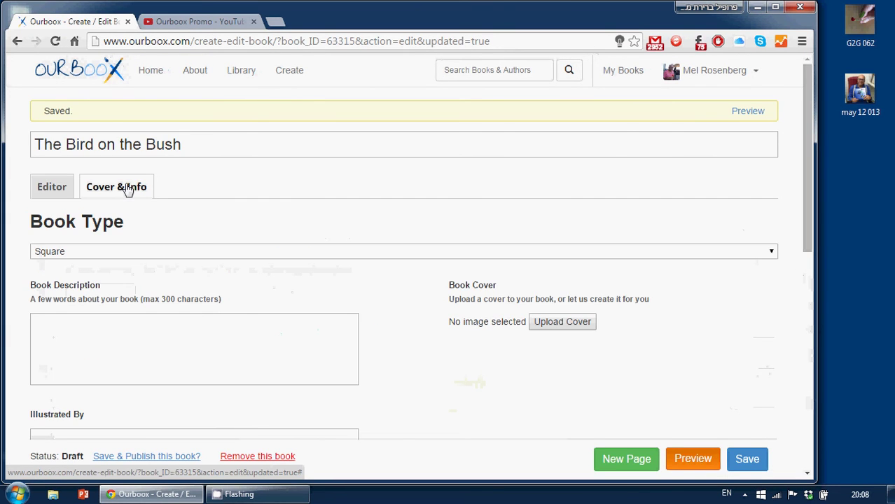
left_click(575, 327)
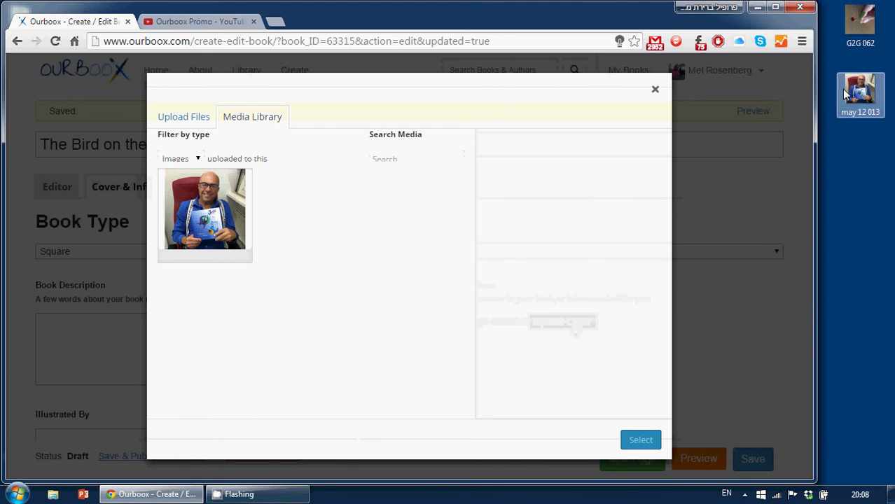
left_click_drag(860, 25, 378, 237)
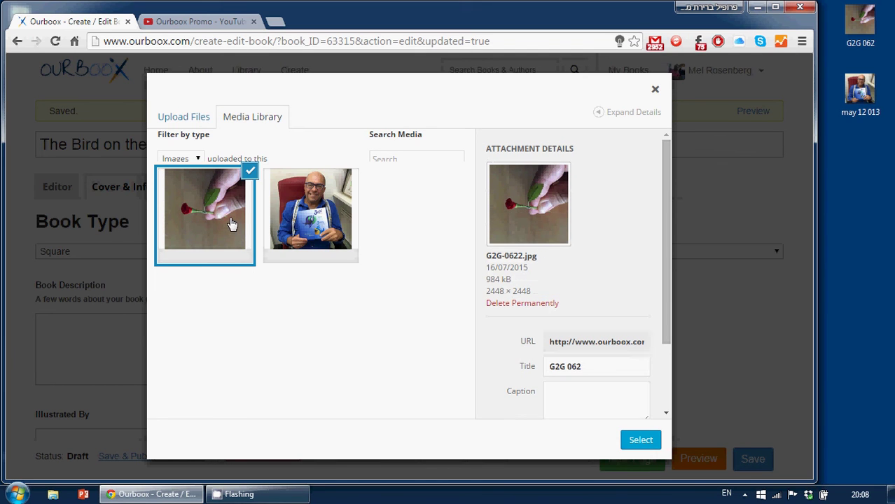
left_click(231, 221)
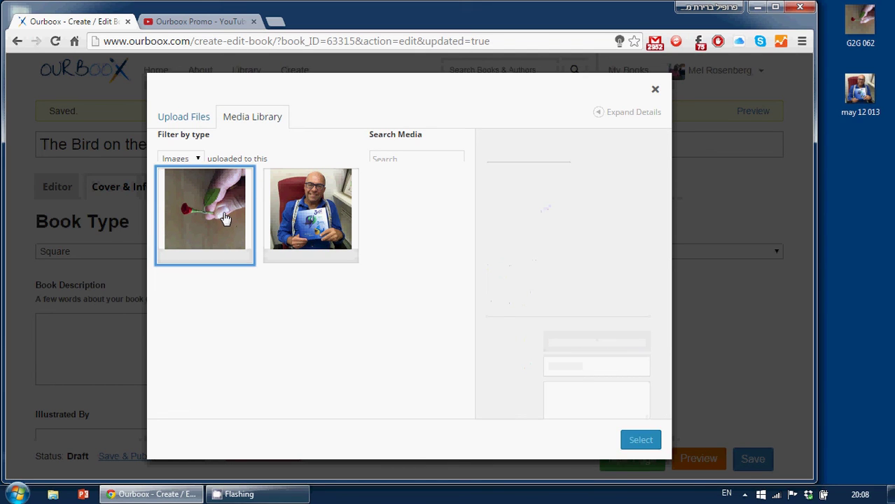
left_click(638, 441)
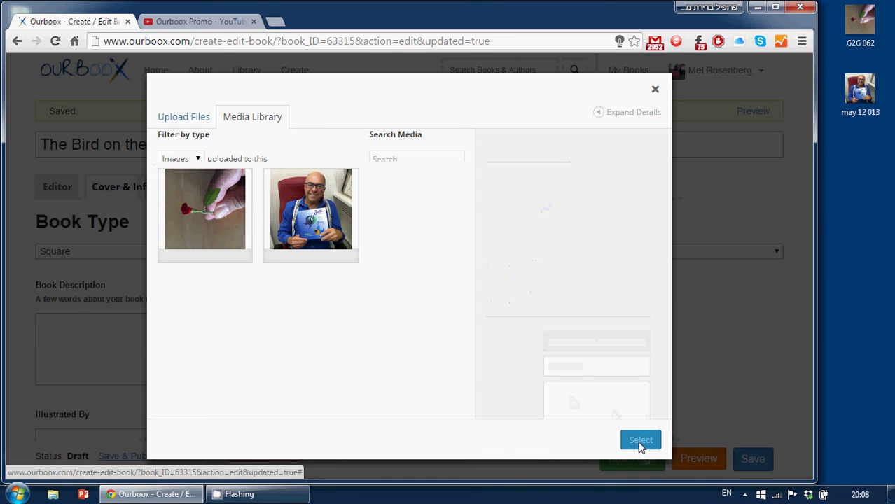
left_click(220, 224)
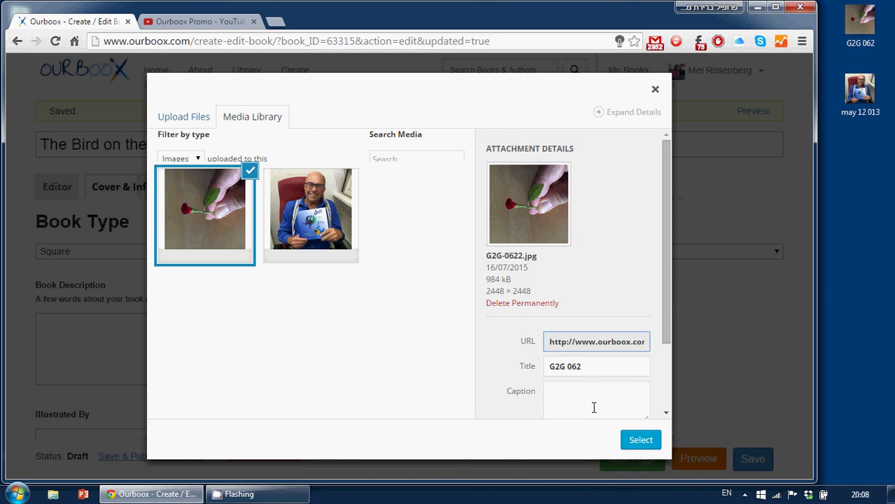
left_click(636, 437)
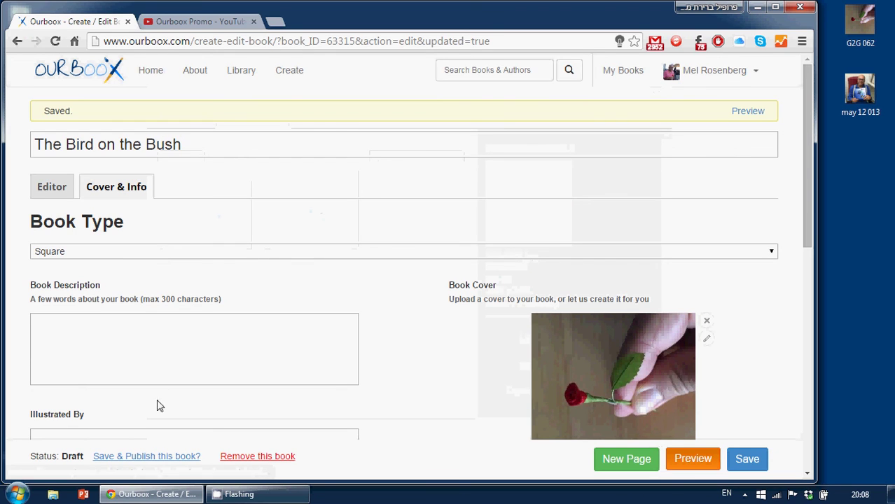
Step: Save and publish the book, then go to the Ourboox library
left_click(160, 456)
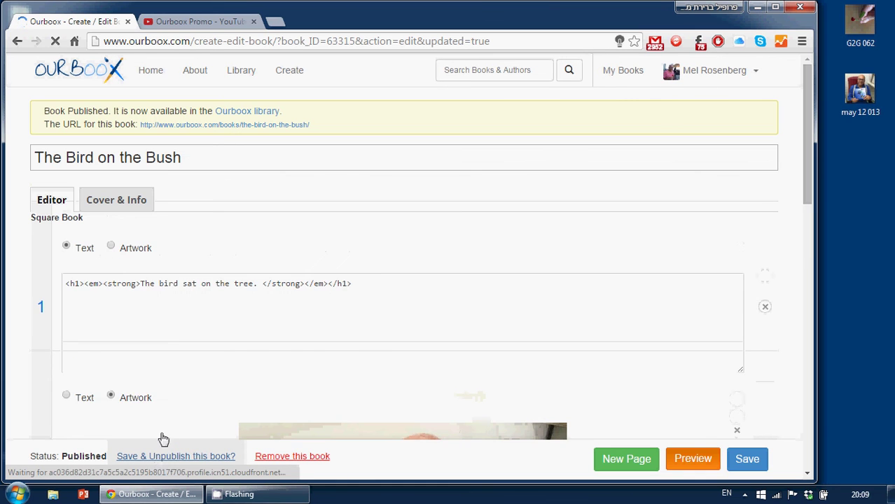
left_click(238, 74)
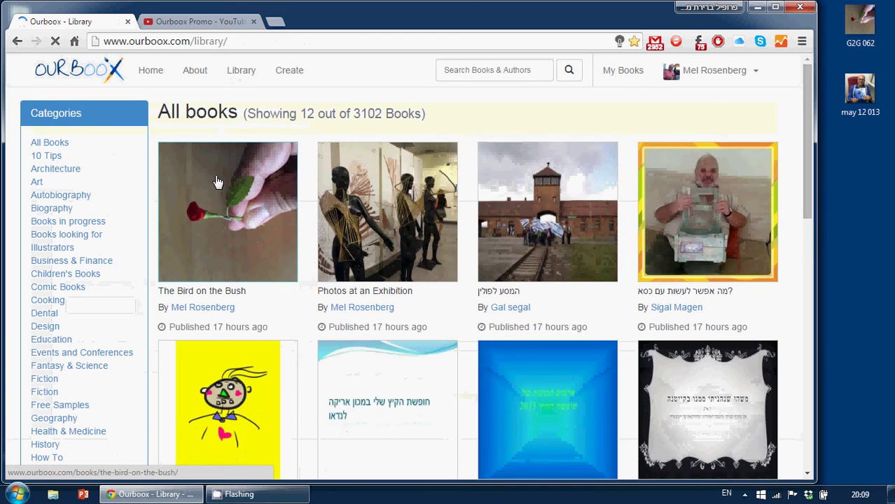
Step: Open the published book, flip to the video spread, and briefly play the Ourboox Promo video
left_click(220, 197)
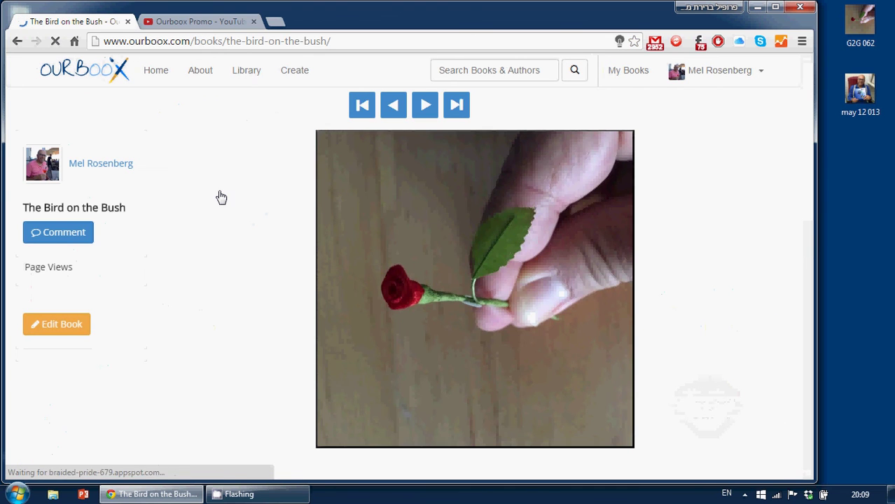
left_click(425, 105)
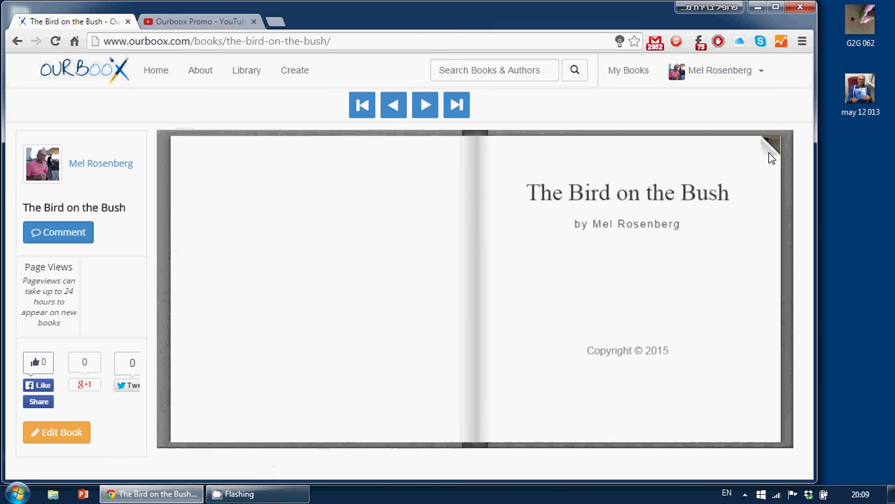
left_click_drag(704, 173, 290, 201)
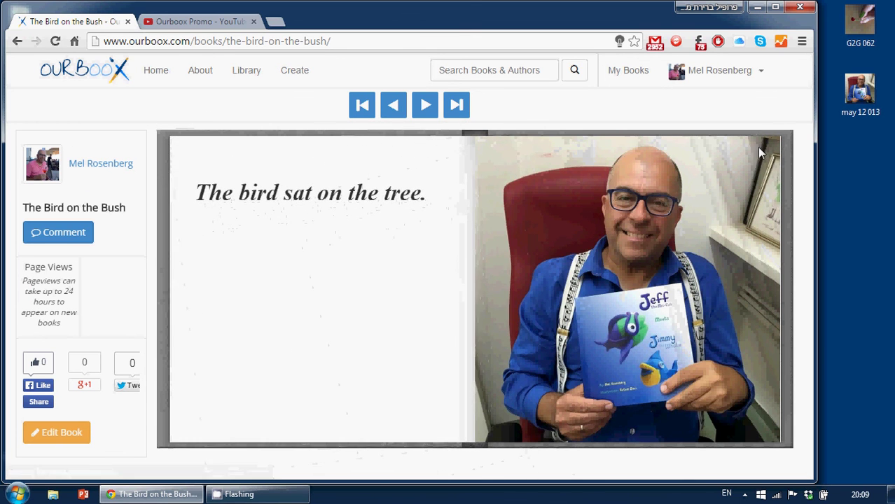
left_click_drag(709, 168, 154, 155)
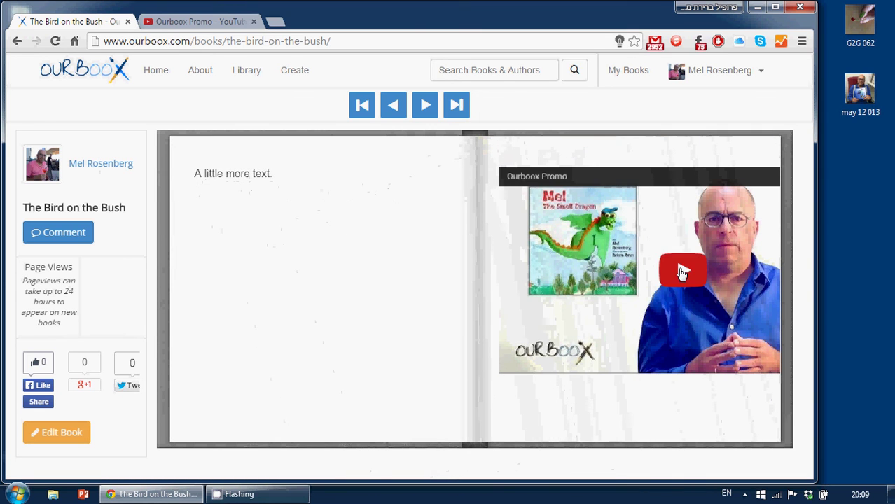
left_click(683, 273)
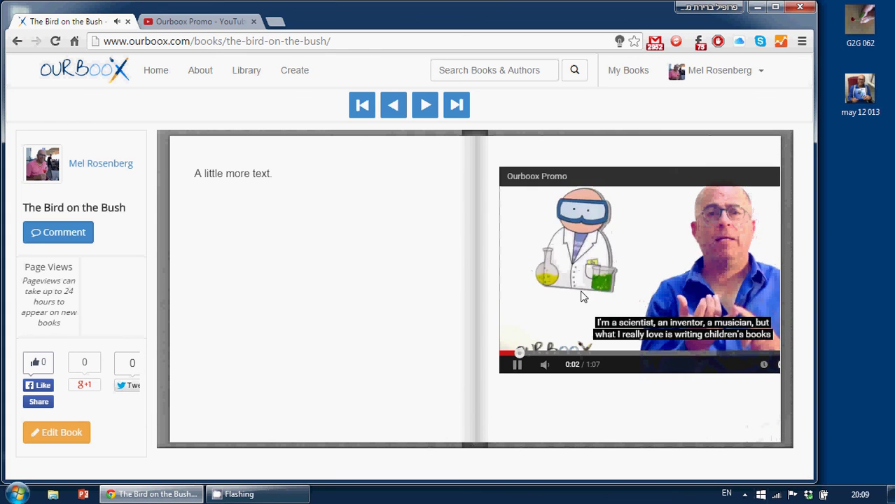
left_click(516, 364)
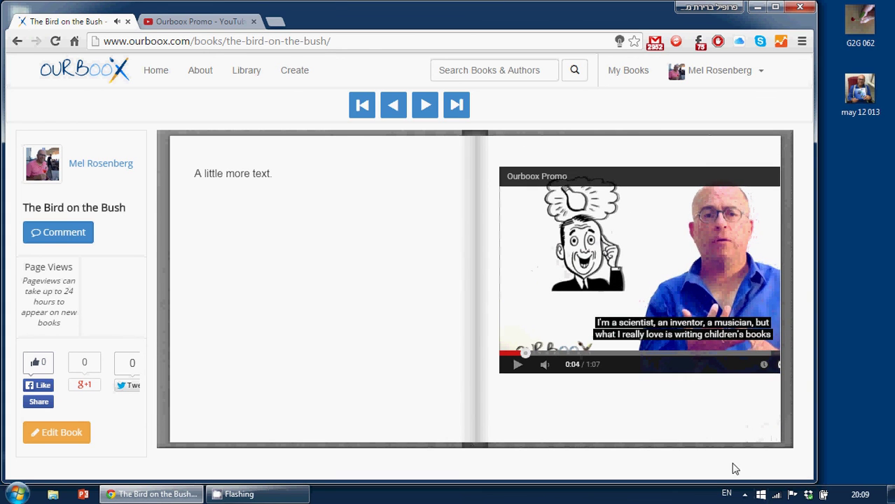
left_click(745, 495)
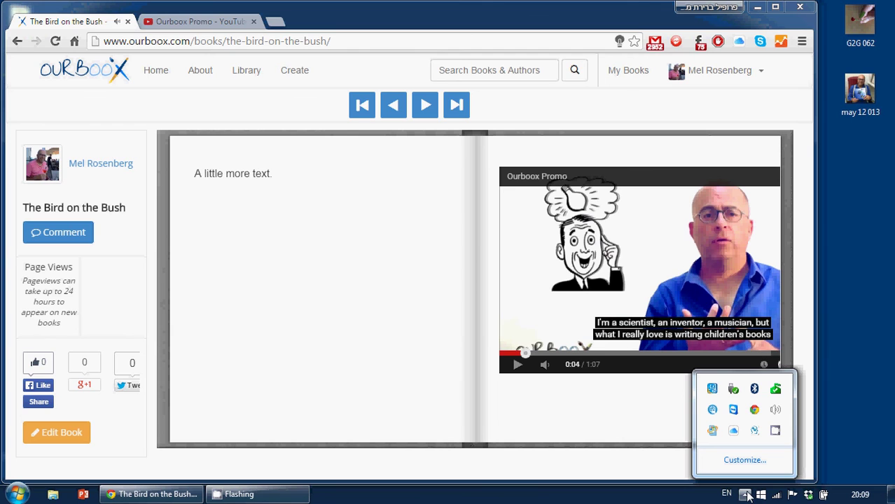